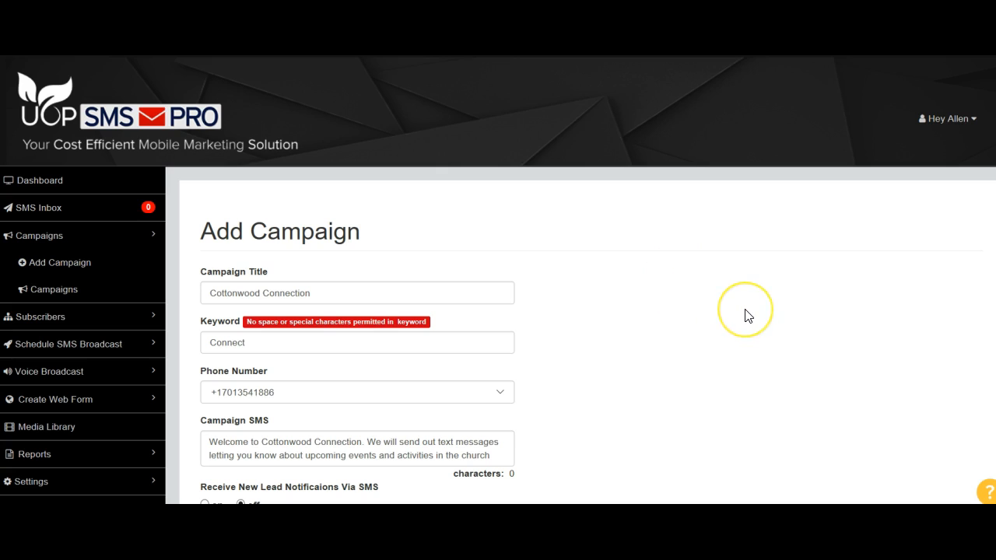
# Step: Turn on new lead notifications via SMS for the Cottonwood Connection campaign
pyautogui.scroll(-1, 747, 315)
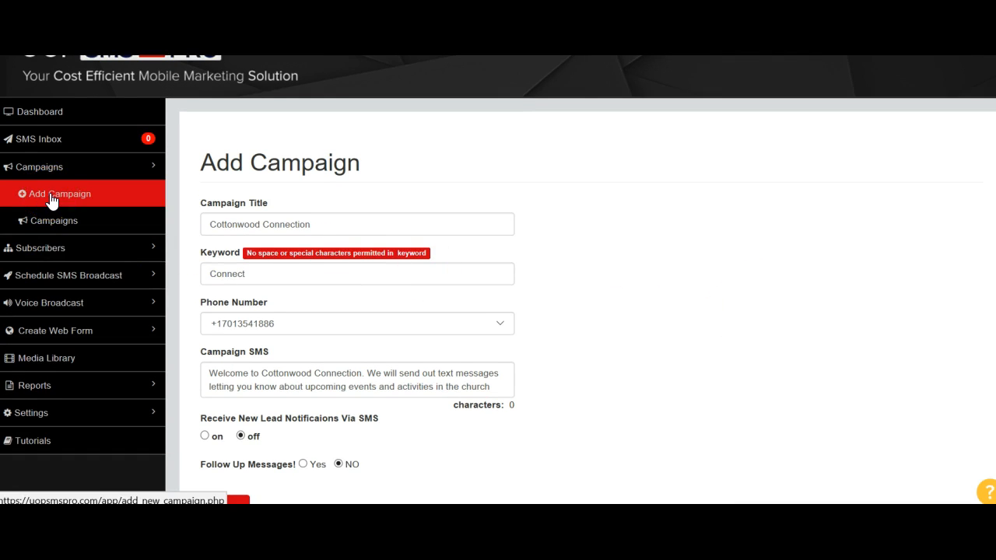
pyautogui.scroll(-1, 720, 247)
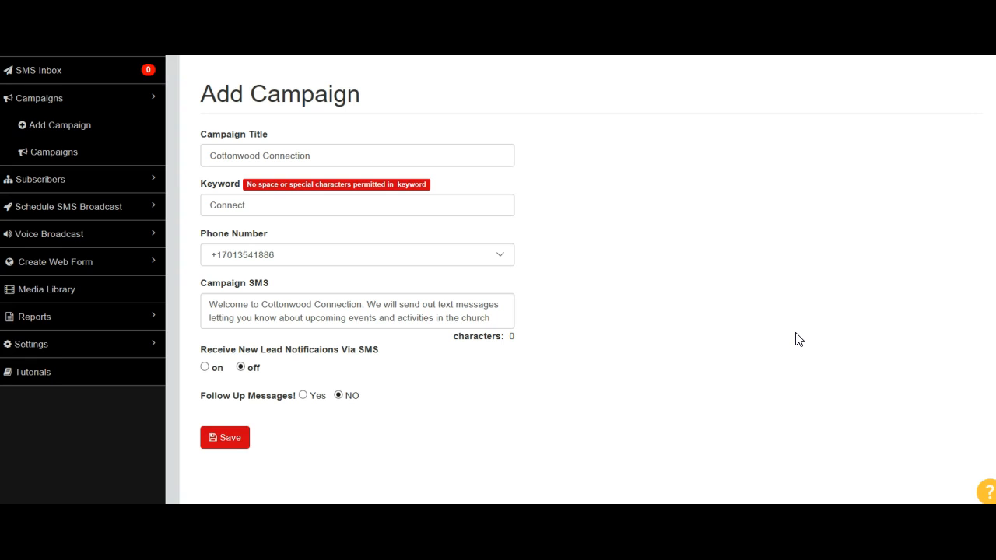
pyautogui.click(204, 367)
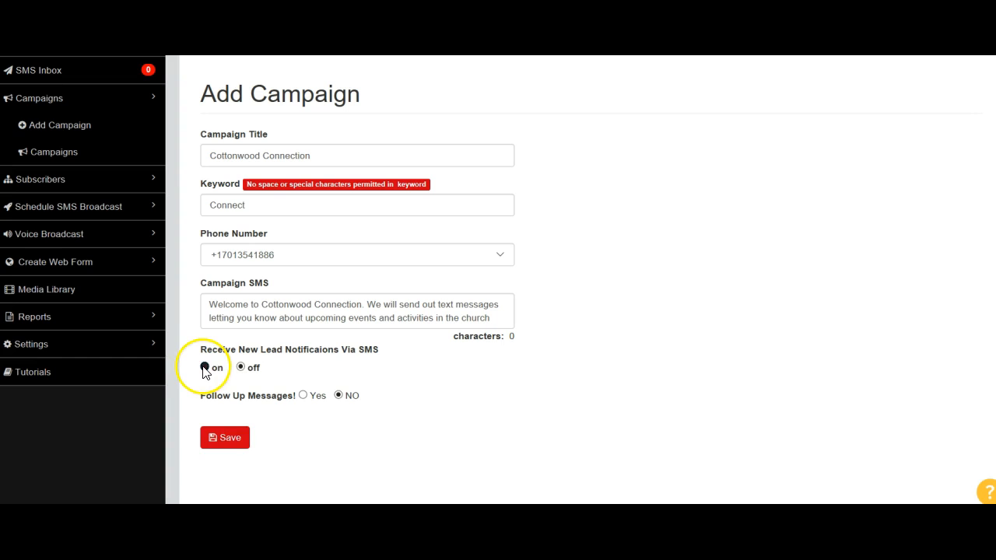
pyautogui.scroll(-3, 607, 381)
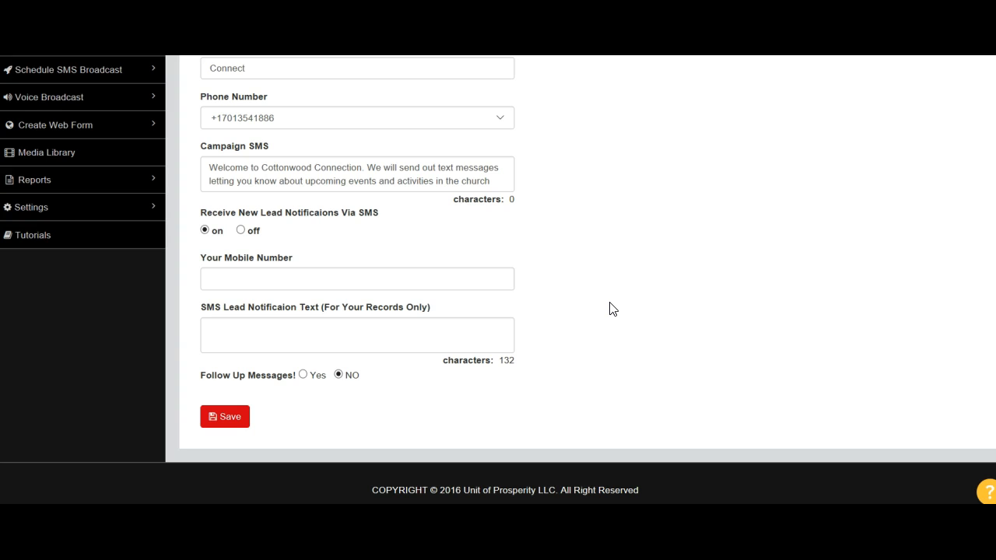
# Step: Enable follow-up messages for the campaign and set the first one to go out after 2 days
pyautogui.scroll(-1, 610, 309)
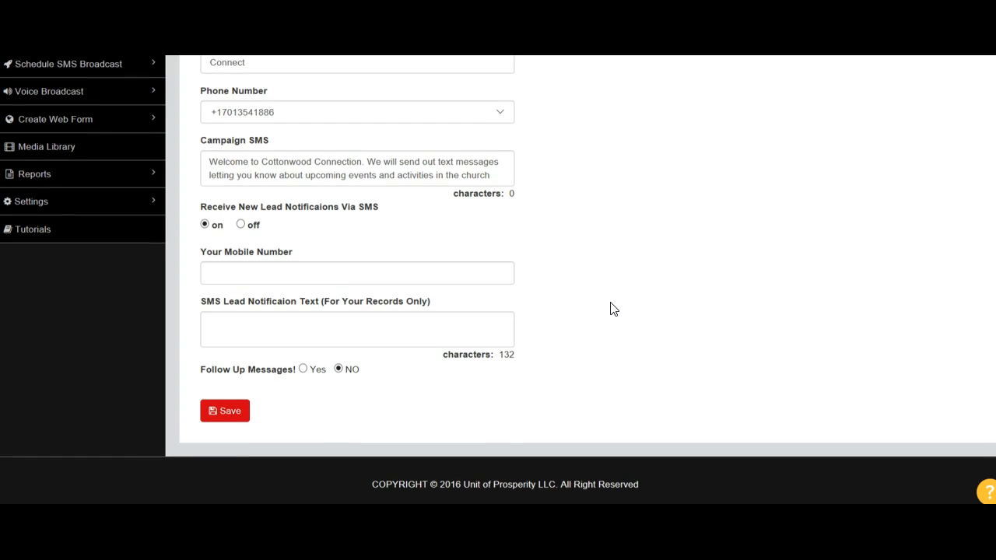
pyautogui.click(302, 370)
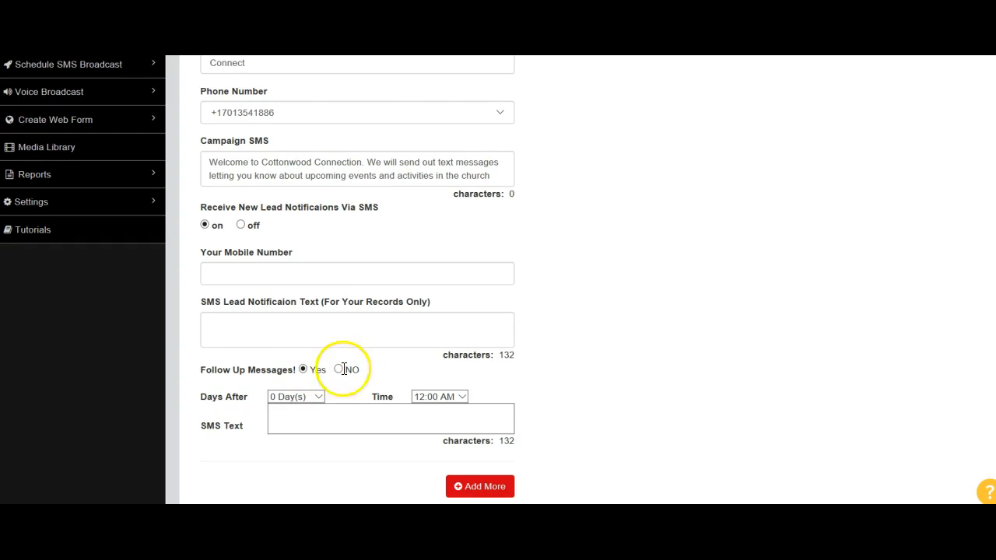
pyautogui.scroll(-3, 633, 354)
pyautogui.click(325, 297)
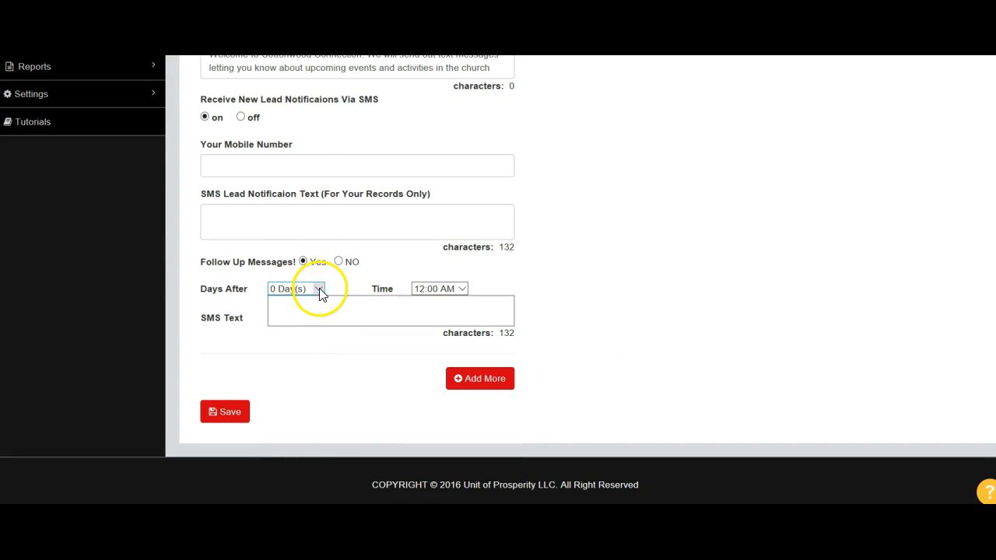
pyautogui.click(318, 290)
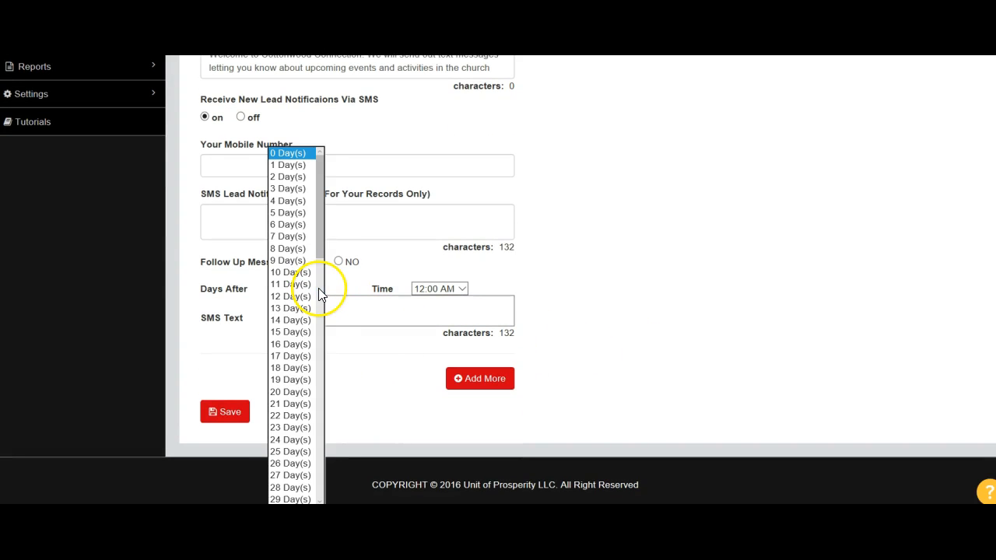
pyautogui.click(301, 177)
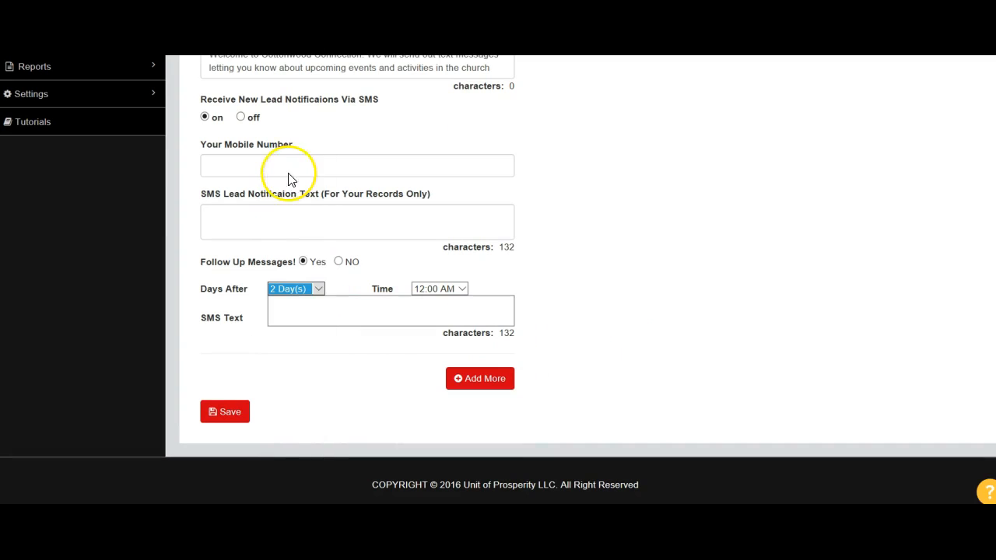
# Step: Set the first follow-up message's sending time to 12:00 PM and place the cursor in its SMS text
pyautogui.click(462, 289)
pyautogui.scroll(-5, 463, 301)
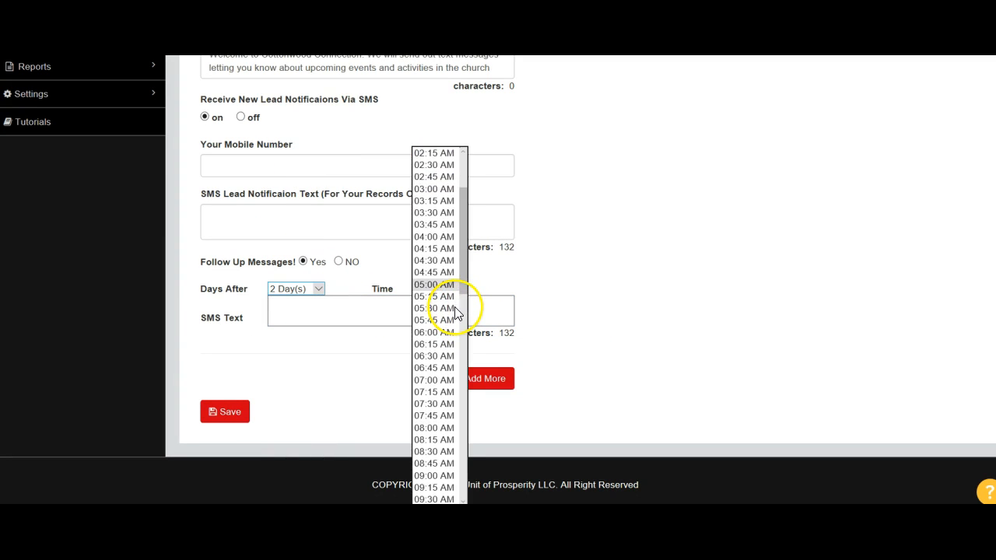
pyautogui.scroll(-2, 457, 315)
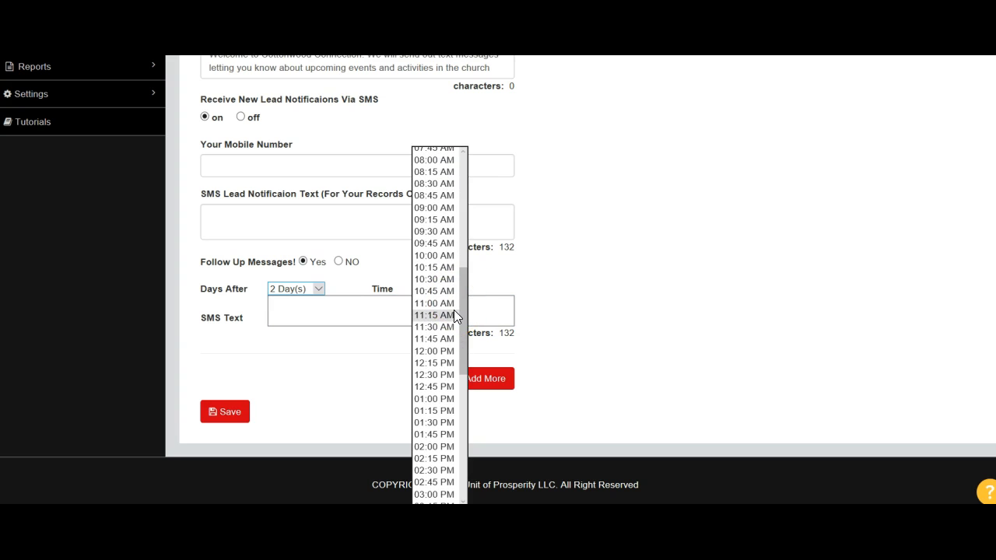
pyautogui.click(438, 357)
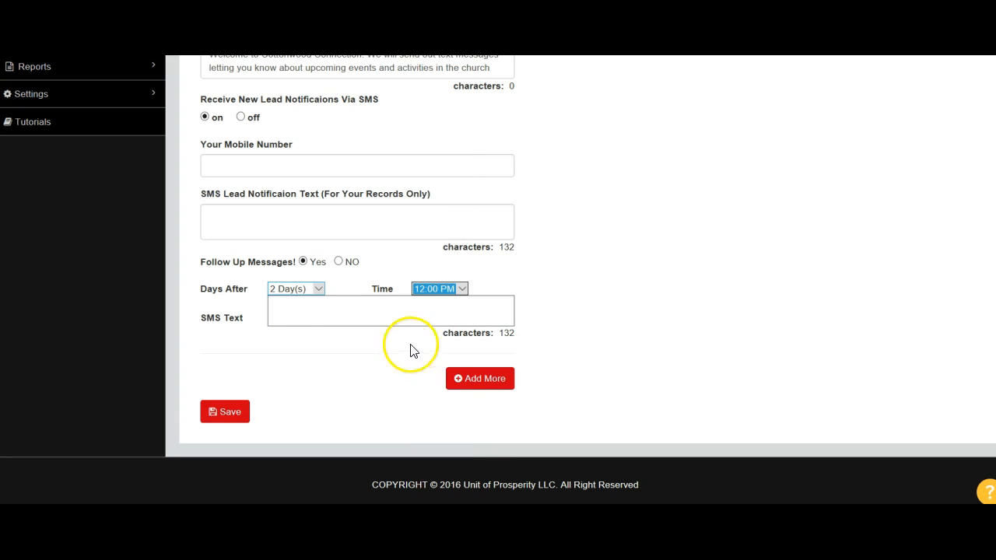
pyautogui.click(285, 307)
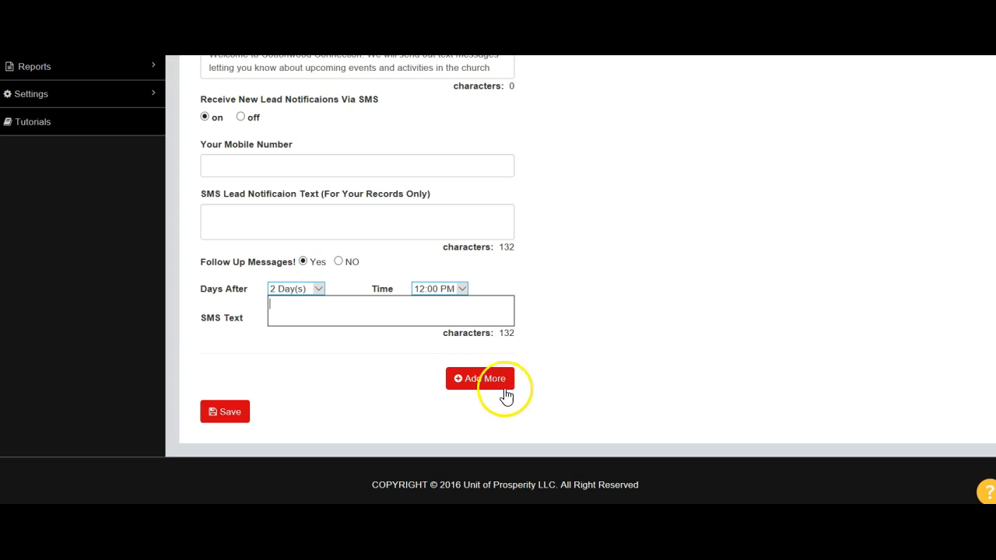
# Step: Add a second follow-up message and look through its available day delays without choosing one
pyautogui.click(491, 382)
pyautogui.scroll(-2, 645, 356)
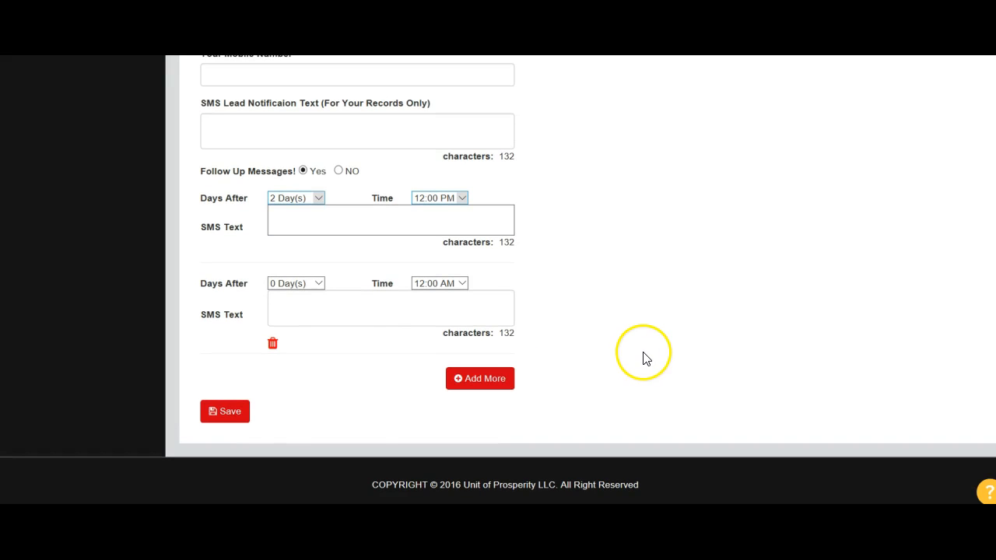
pyautogui.click(319, 284)
pyautogui.scroll(-10, 322, 374)
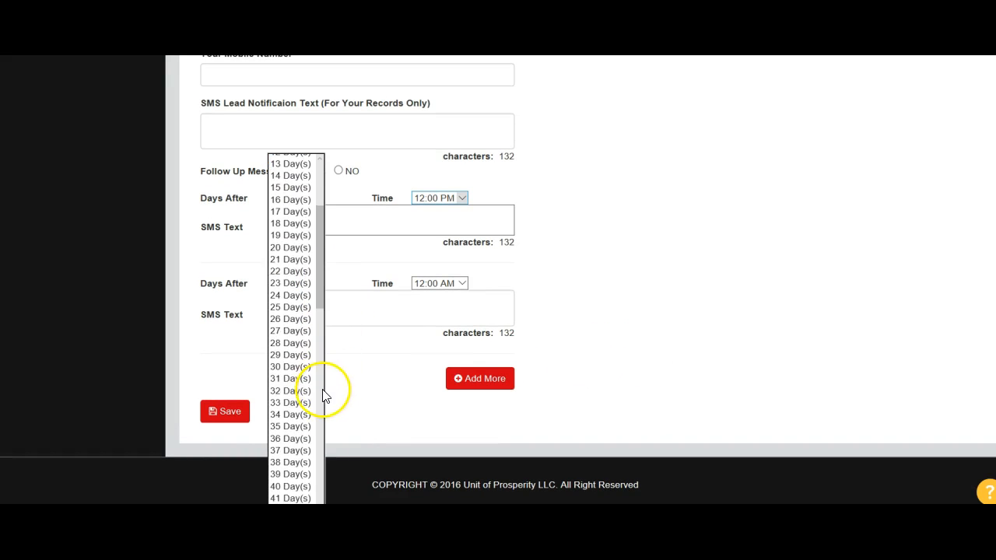
pyautogui.scroll(-13, 299, 417)
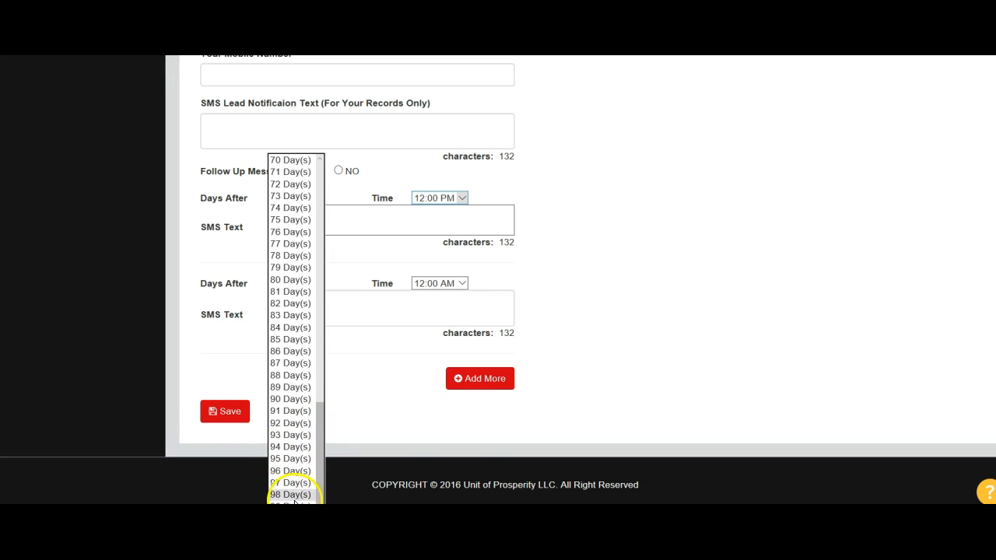
pyautogui.click(643, 336)
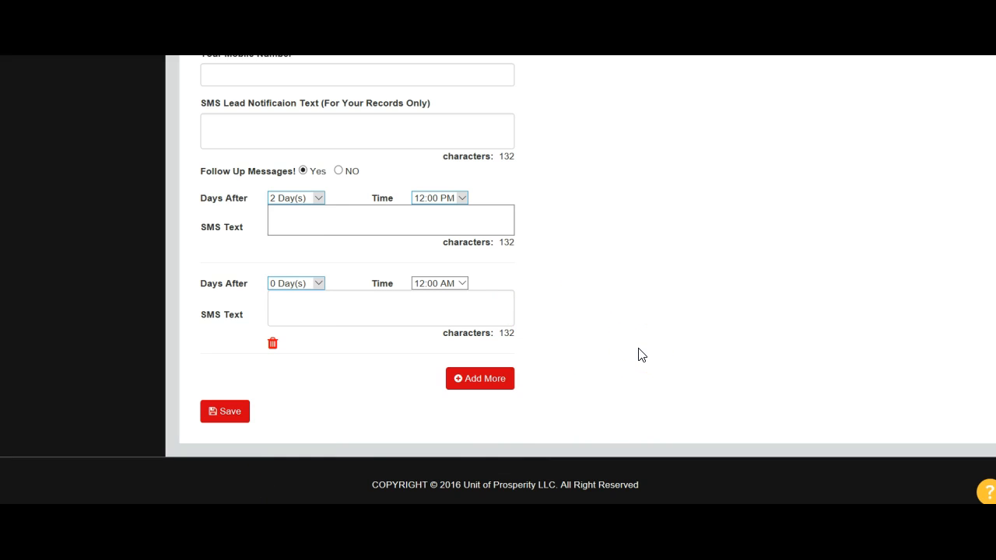
# Step: Open the form for creating a new scheduled SMS broadcast
pyautogui.scroll(3, 566, 311)
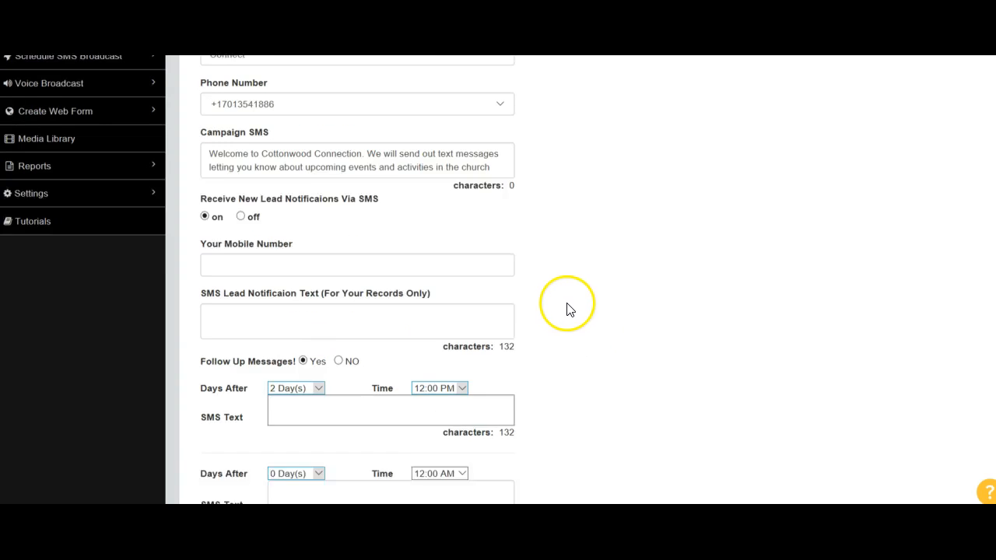
pyautogui.scroll(2, 566, 312)
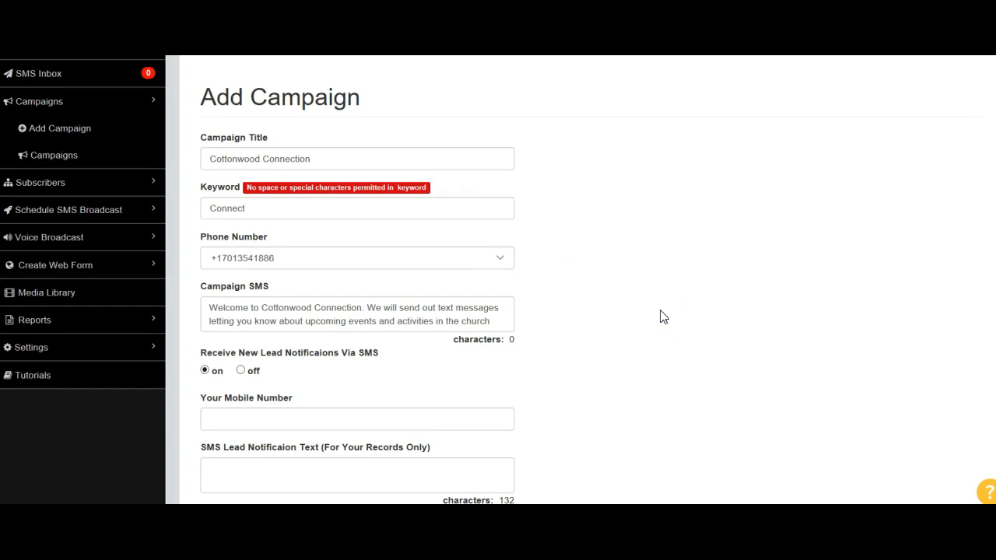
pyautogui.scroll(2, 678, 297)
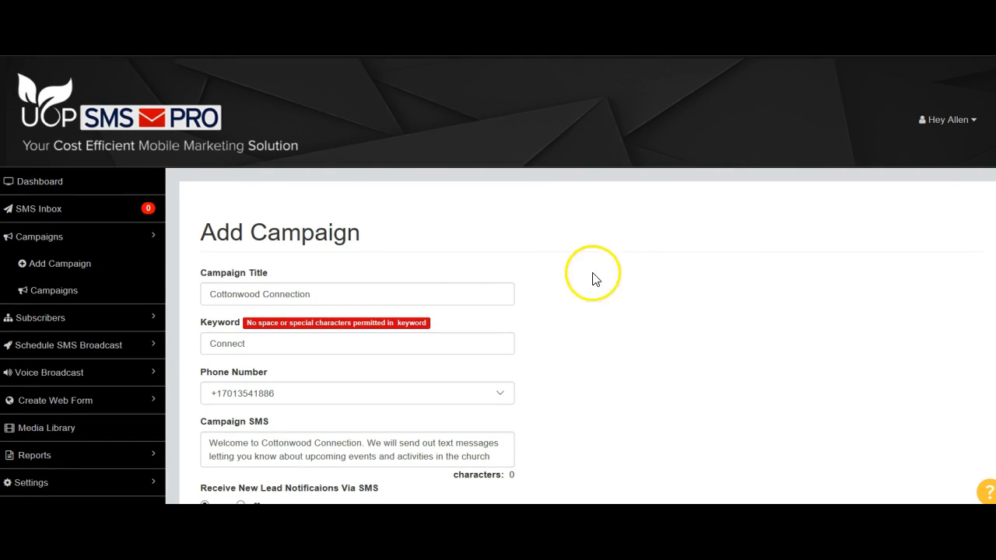
pyautogui.click(71, 345)
pyautogui.click(65, 319)
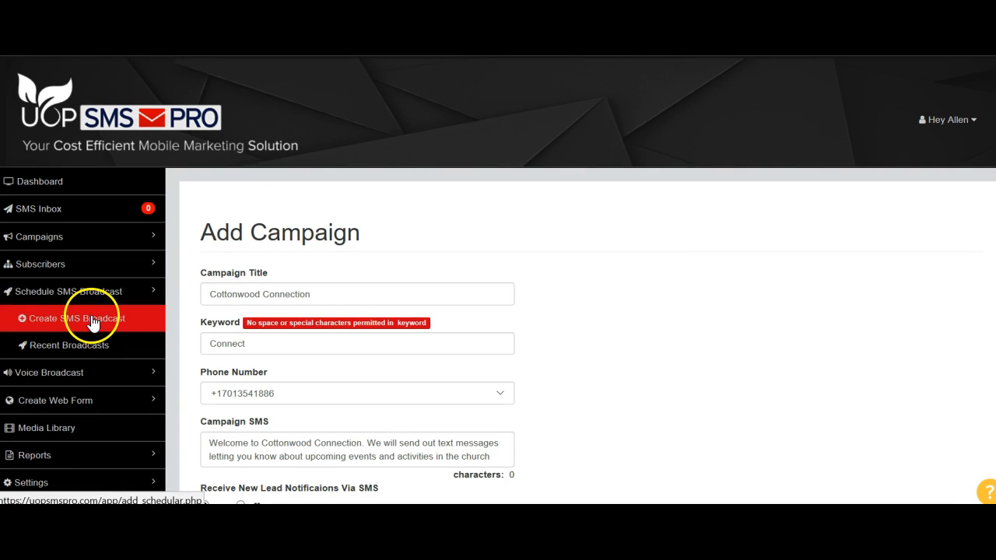
# Step: Set the scheduled broadcast's date to January 7, 2018
pyautogui.scroll(-1, 727, 358)
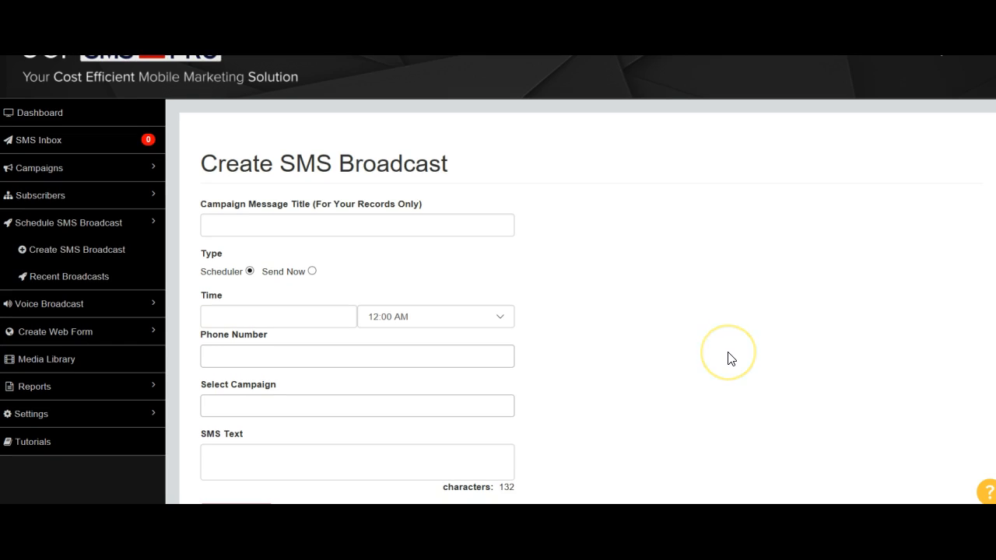
pyautogui.scroll(-1, 728, 358)
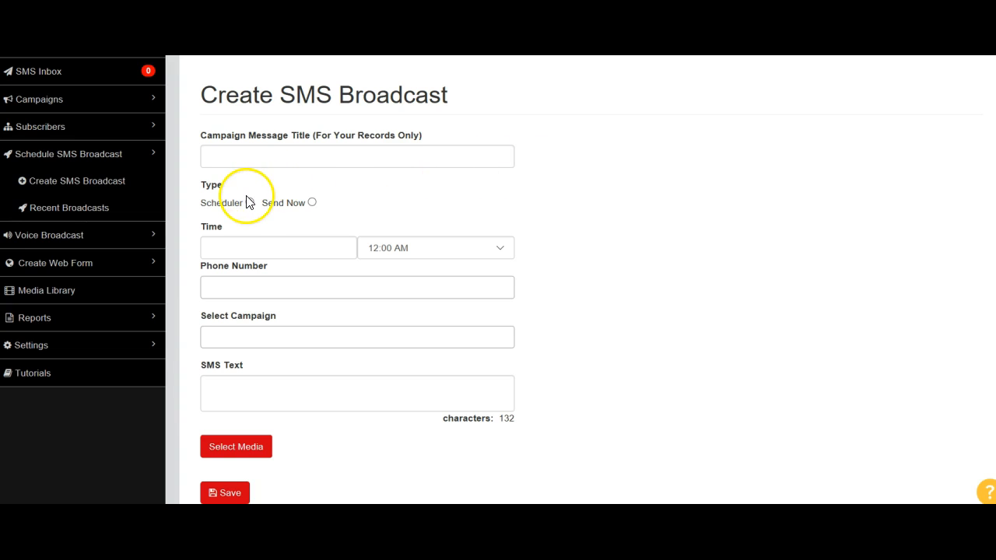
pyautogui.click(260, 245)
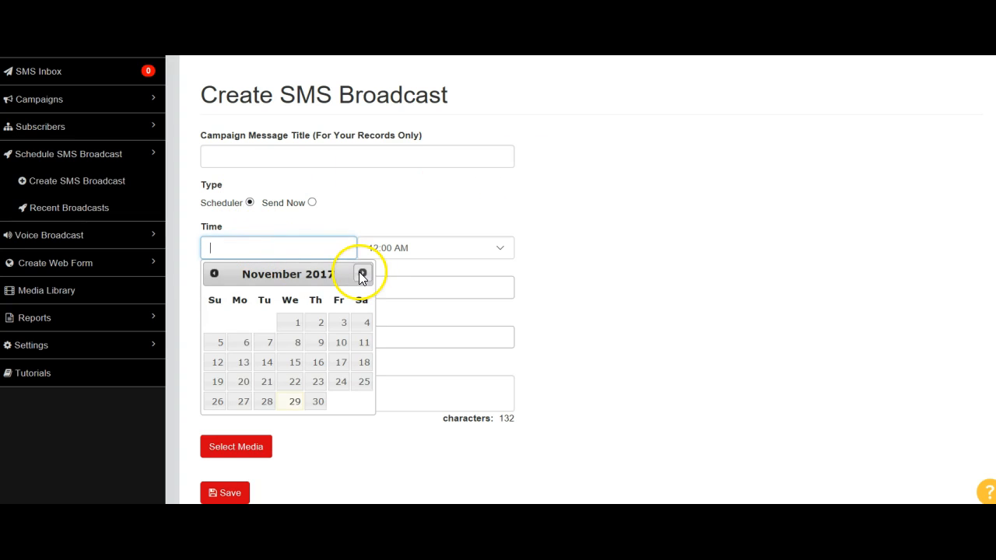
pyautogui.click(361, 274)
pyautogui.click(362, 273)
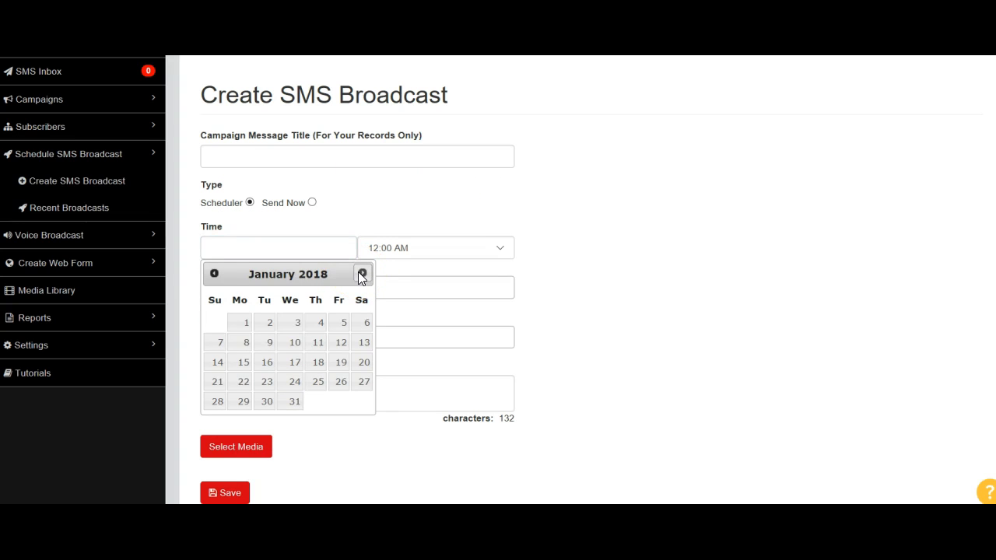
pyautogui.click(362, 274)
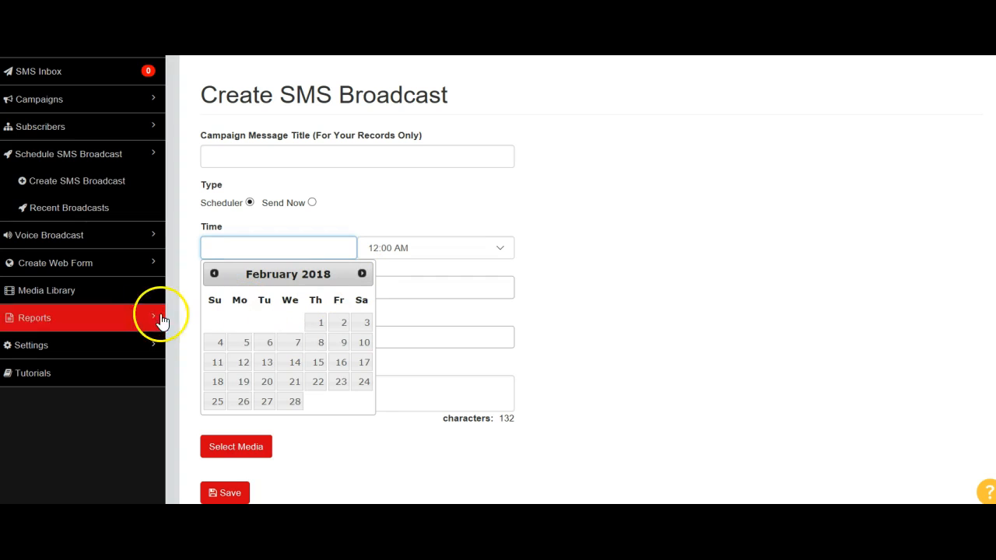
pyautogui.click(214, 276)
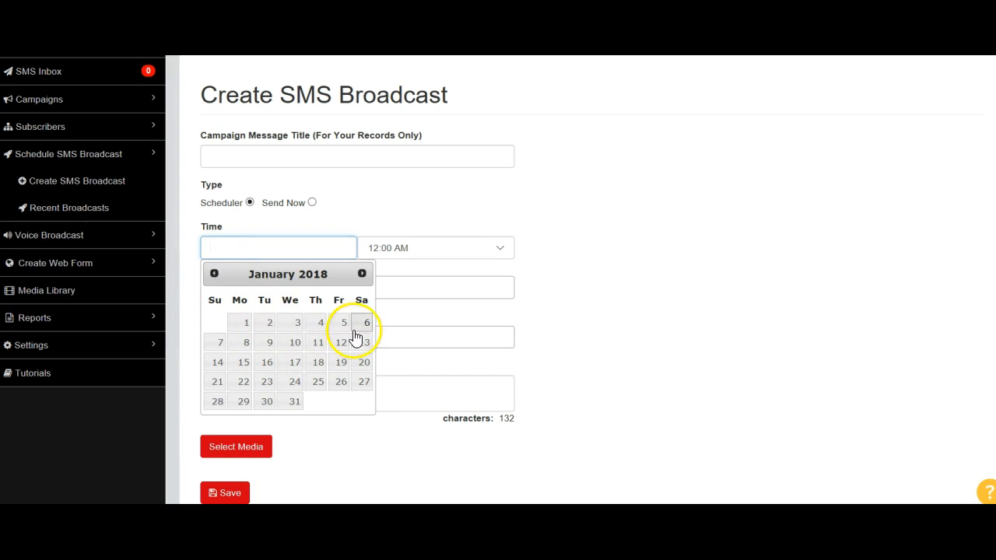
pyautogui.click(221, 348)
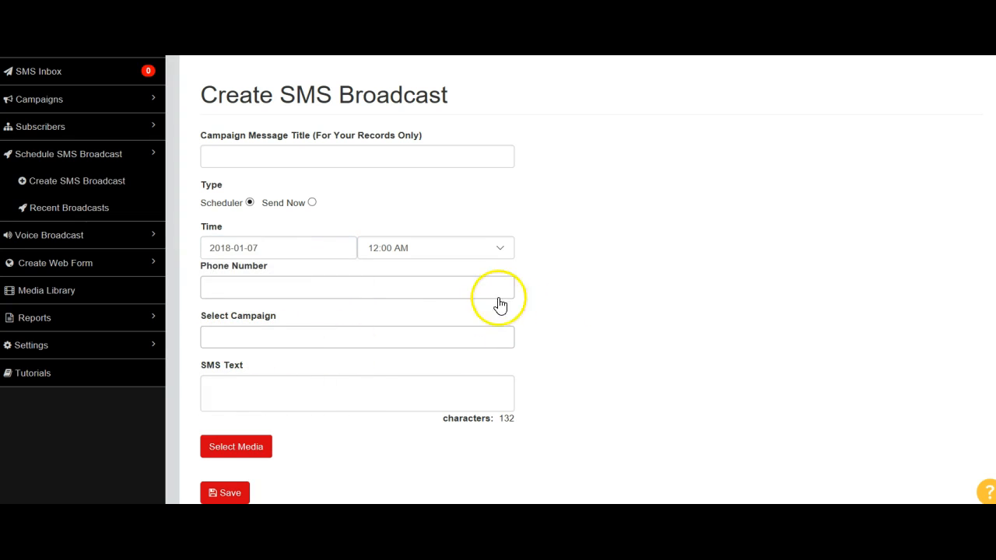
# Step: Set the scheduled broadcast's sending time to 10:00 AM
pyautogui.click(496, 251)
pyautogui.scroll(-10, 490, 262)
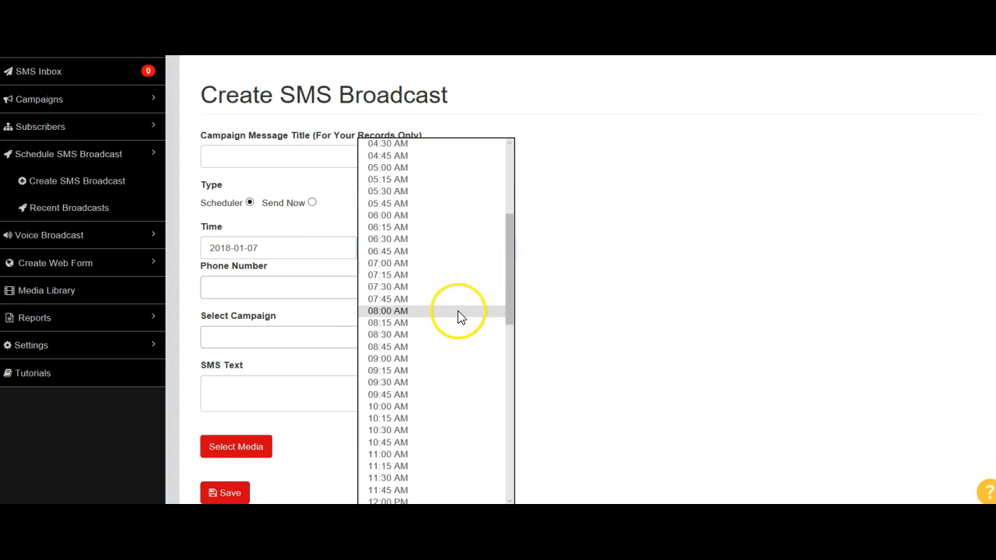
pyautogui.scroll(-2, 459, 318)
pyautogui.scroll(5, 459, 317)
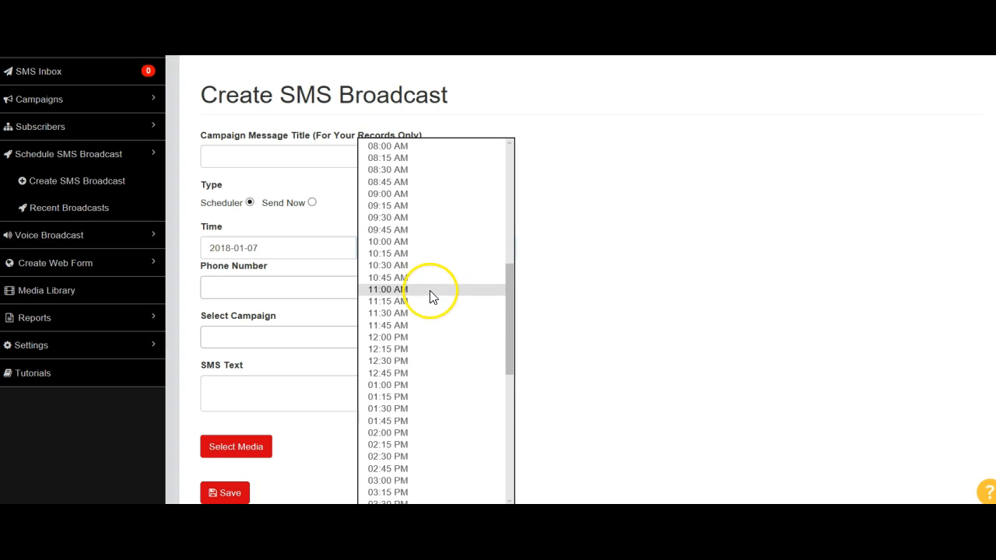
pyautogui.click(406, 242)
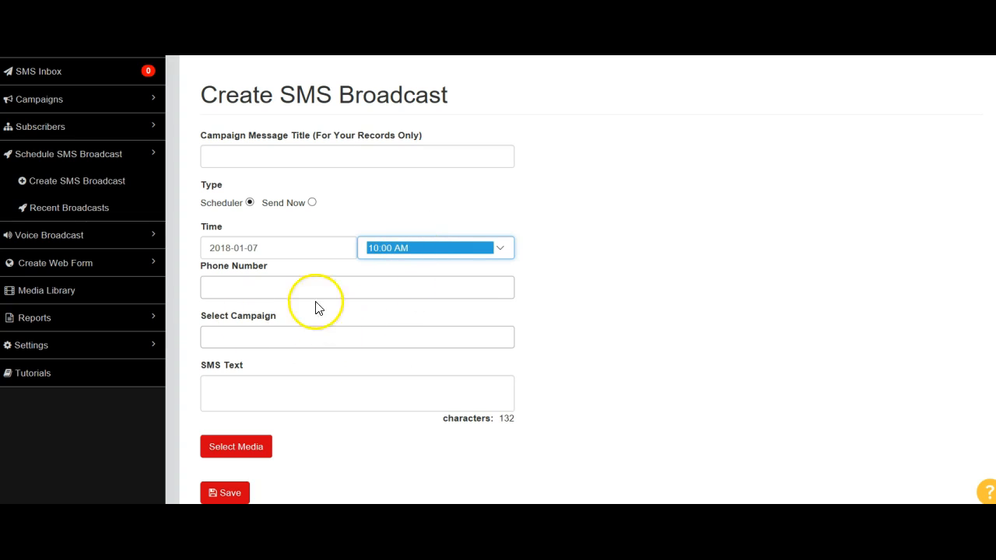
# Step: Assign the second listed phone number to the broadcast and view the campaigns available for it
pyautogui.click(278, 287)
pyautogui.click(269, 344)
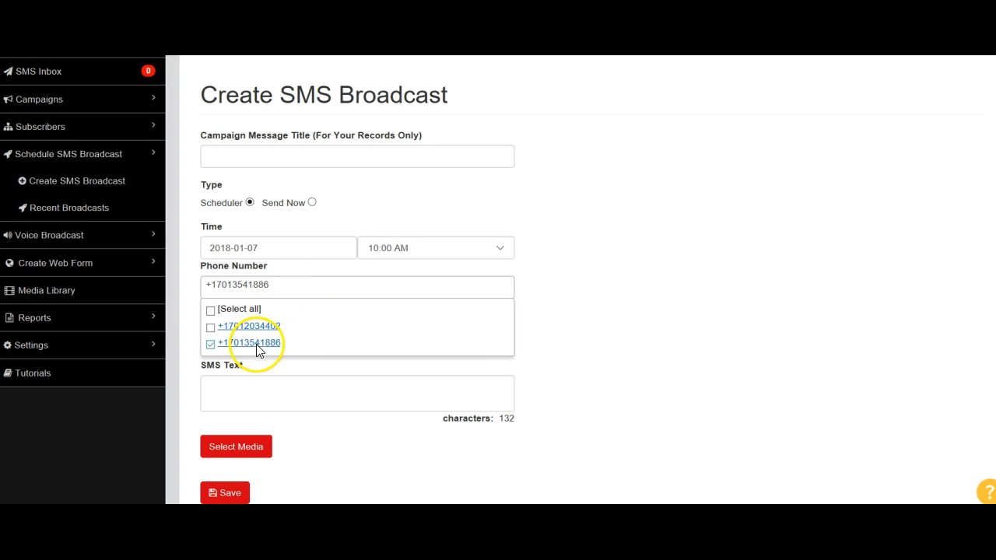
pyautogui.click(569, 319)
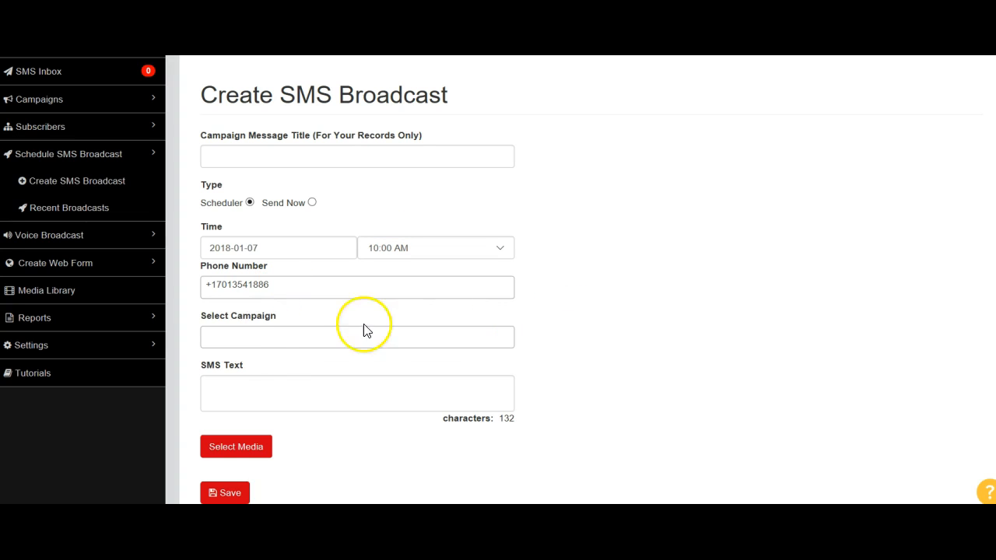
pyautogui.click(280, 338)
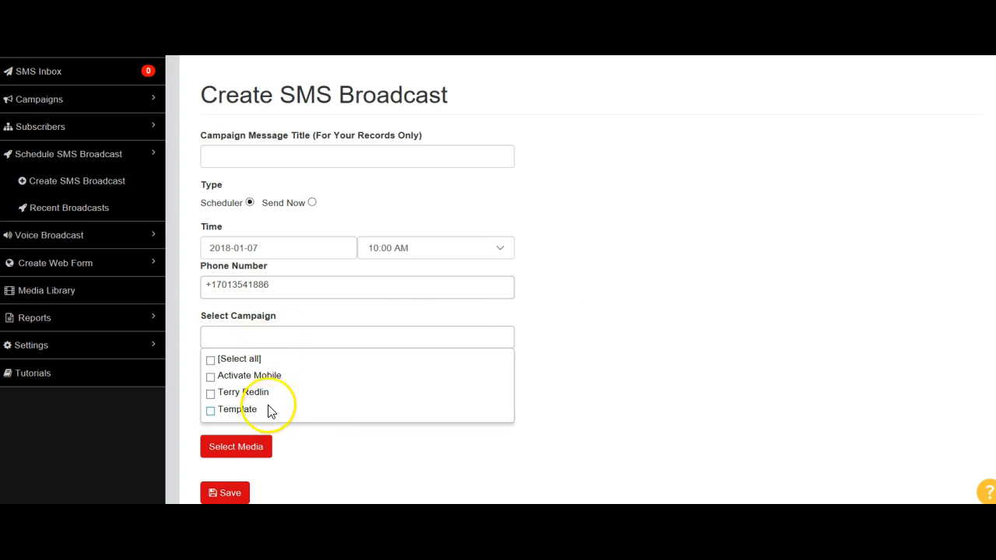
pyautogui.click(556, 336)
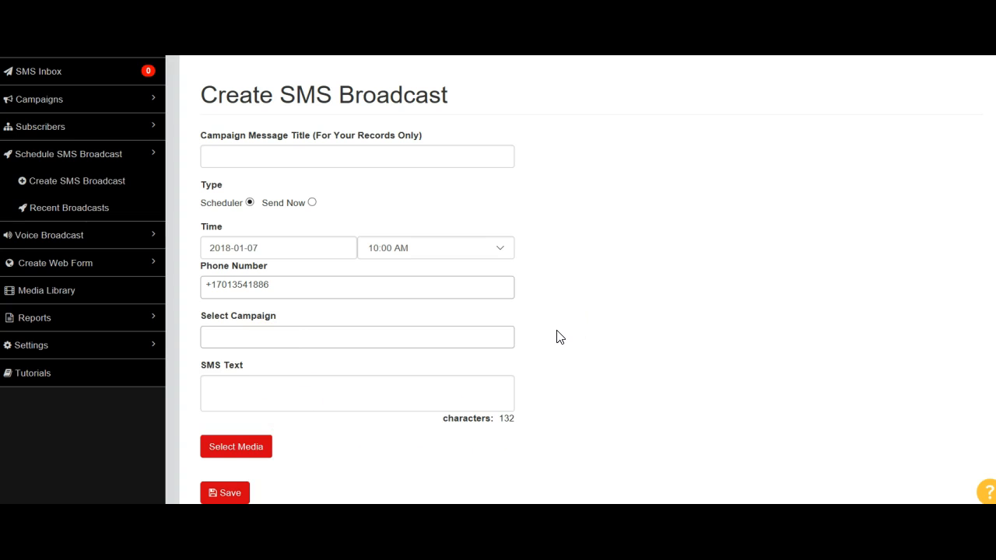
# Step: Place the cursor in the scheduled broadcast's SMS text field and review the form's message and media options
pyautogui.scroll(-1, 467, 377)
pyautogui.click(243, 311)
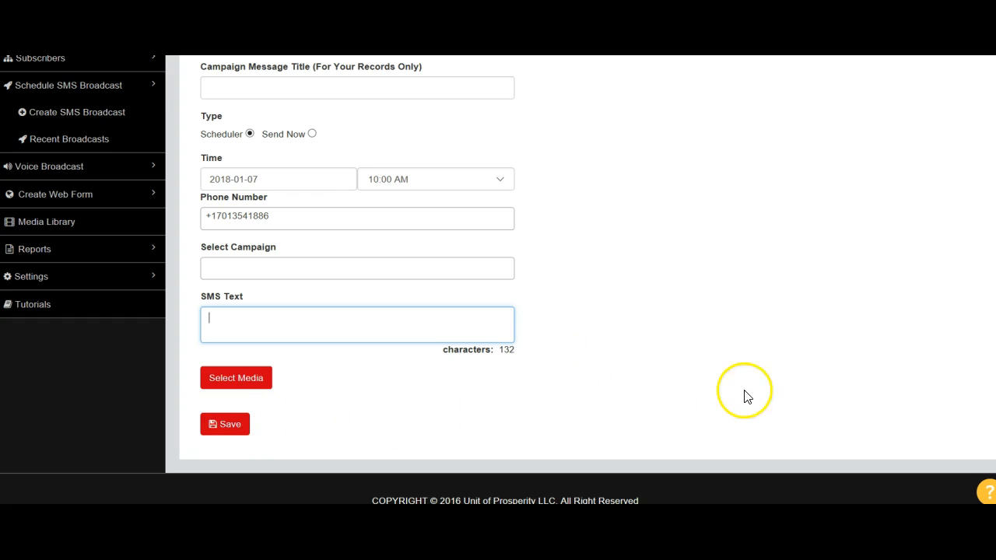
pyautogui.scroll(2, 786, 358)
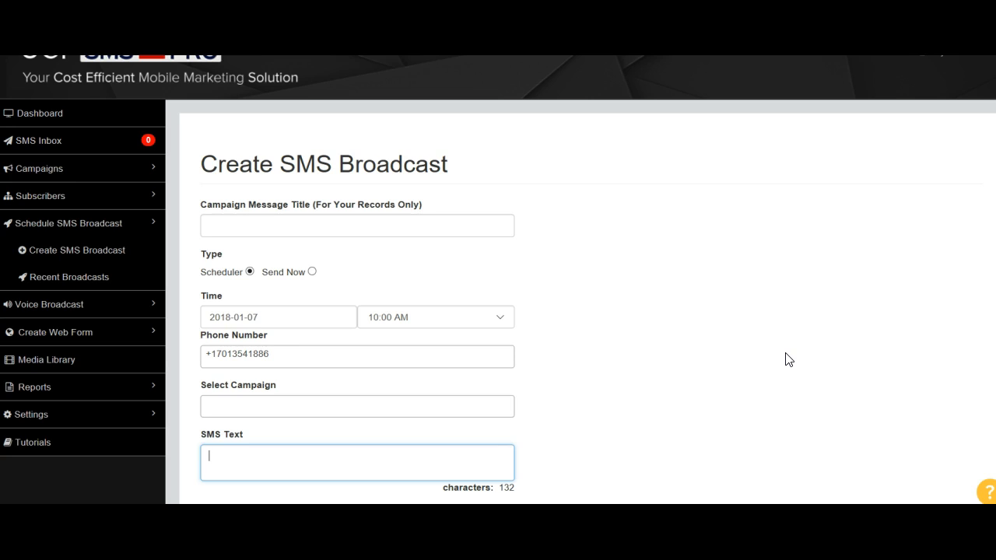
# Step: Open the form for creating a new voice broadcast and review its scheduling, phone number, campaign, call type and MP3 upload options
pyautogui.click(100, 308)
pyautogui.scroll(-1, 652, 333)
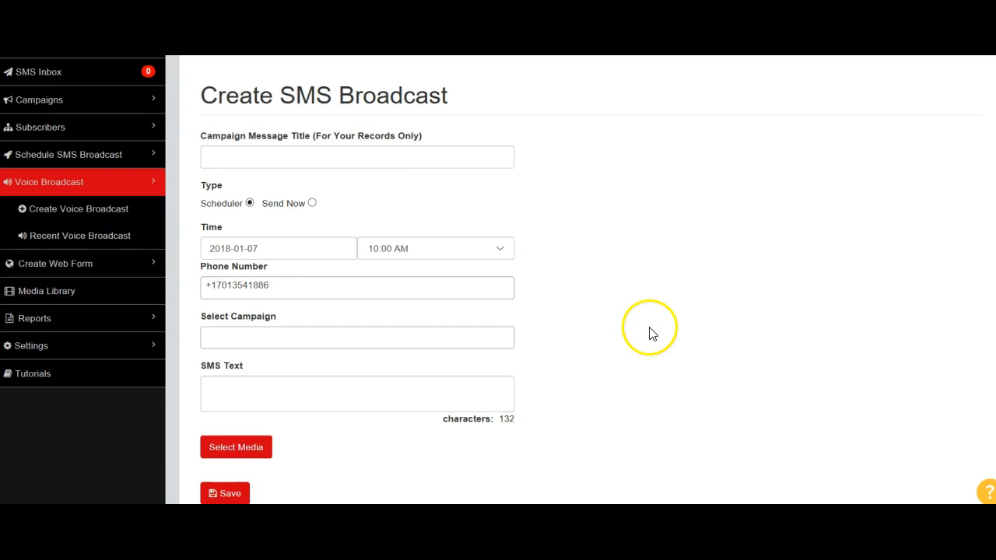
pyautogui.click(115, 210)
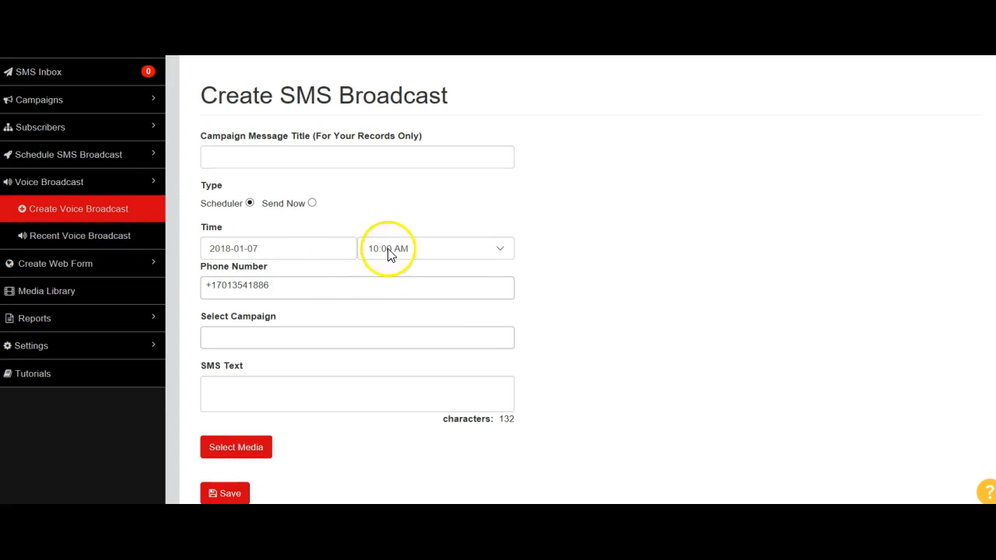
pyautogui.scroll(-1, 781, 300)
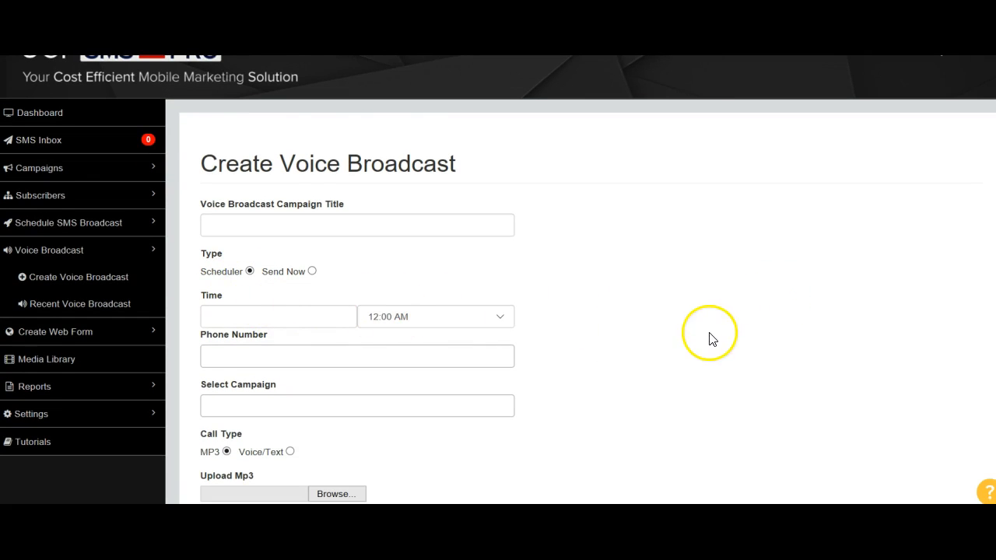
pyautogui.scroll(-1, 713, 337)
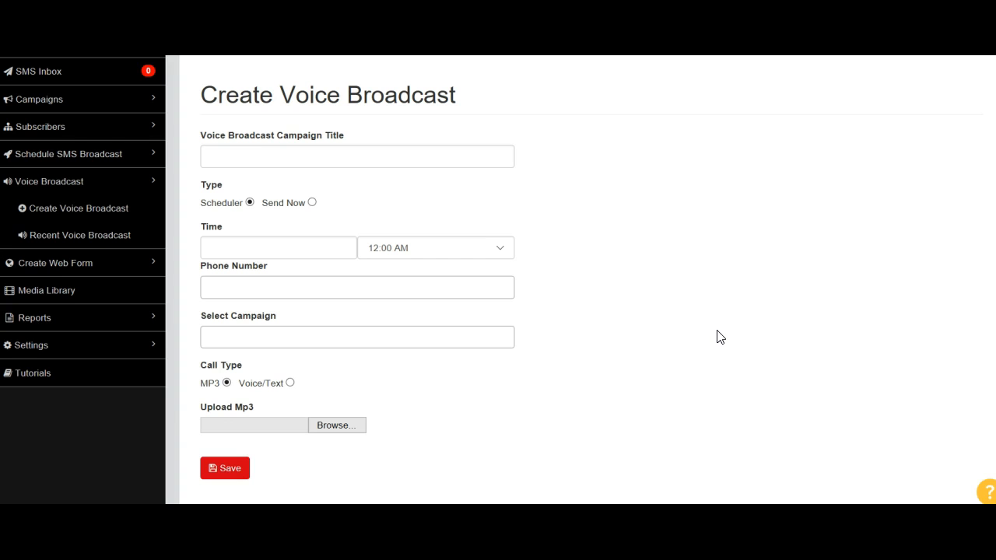
pyautogui.scroll(-2, 718, 338)
pyautogui.scroll(2, 717, 338)
pyautogui.scroll(4, 628, 346)
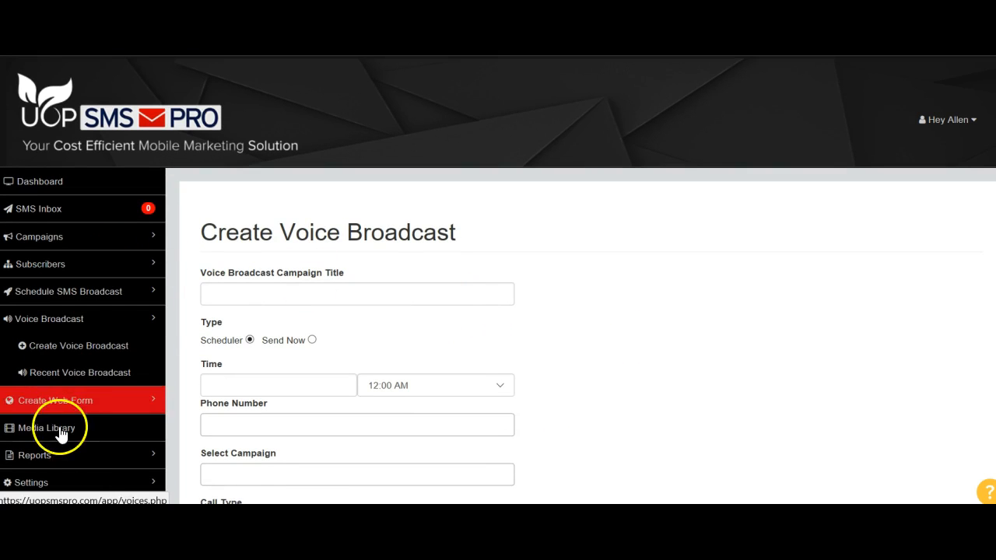